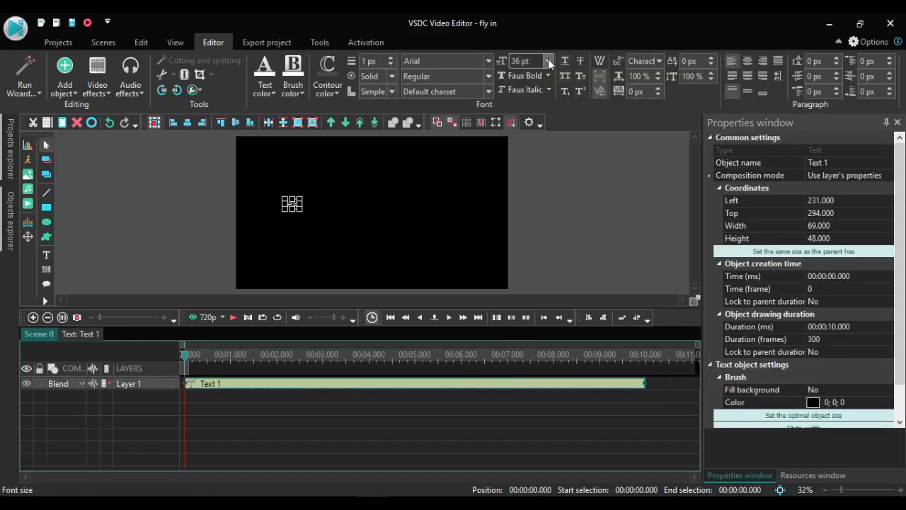
- Set the text's font size to 120 pt and move the text outside the frame, left of the black canvas
{"action": "left_click", "coordinate": [548, 61]}
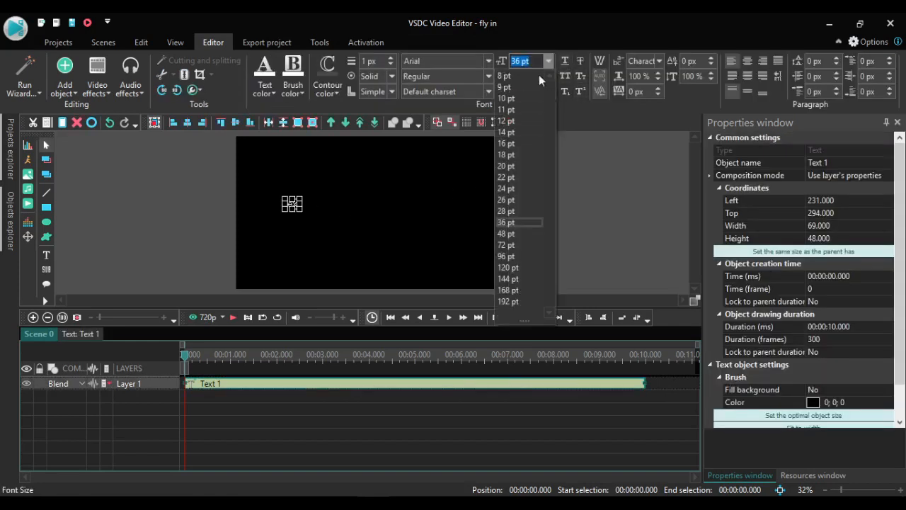
{"action": "left_click", "coordinate": [510, 266]}
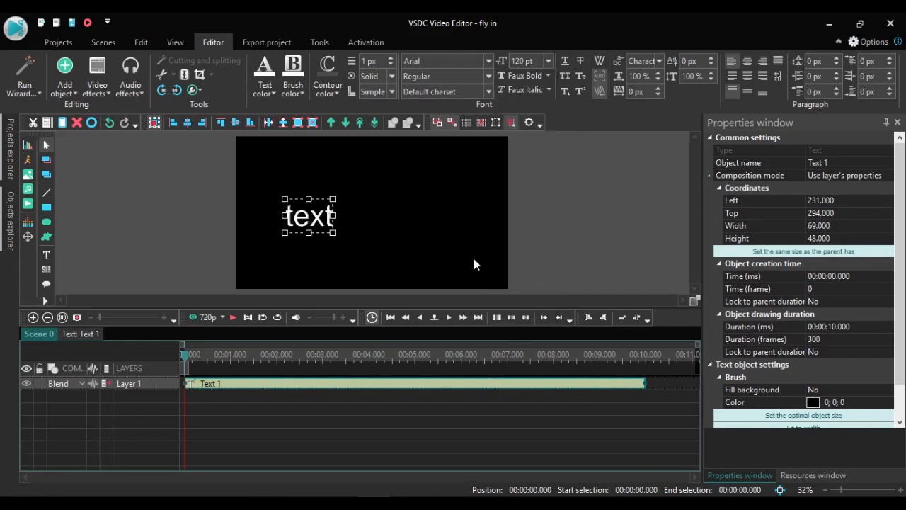
{"action": "left_click_drag", "start_coordinate": [314, 217], "coordinate": [165, 211]}
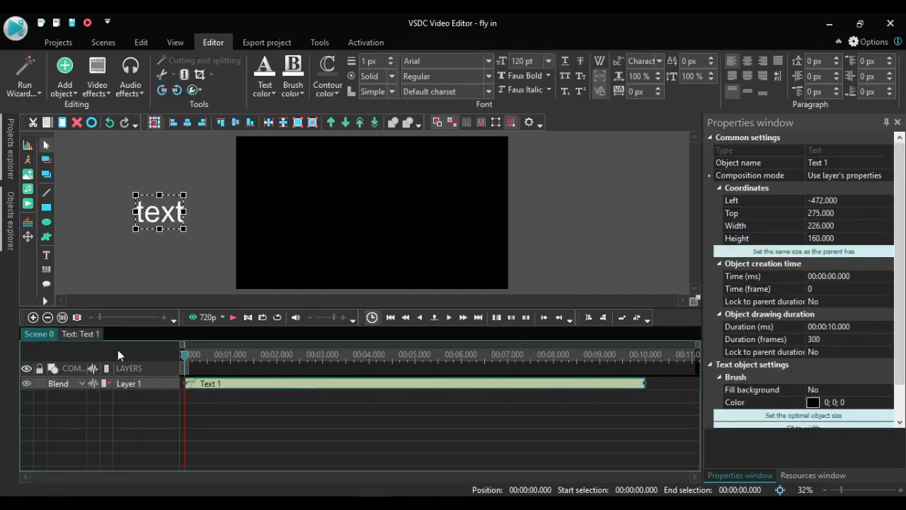
- Add a movement effect to the text, continuing the trajectory to the object end, with its end point near the frame's centre (about X 647, Y 363)
{"action": "left_click", "coordinate": [80, 334]}
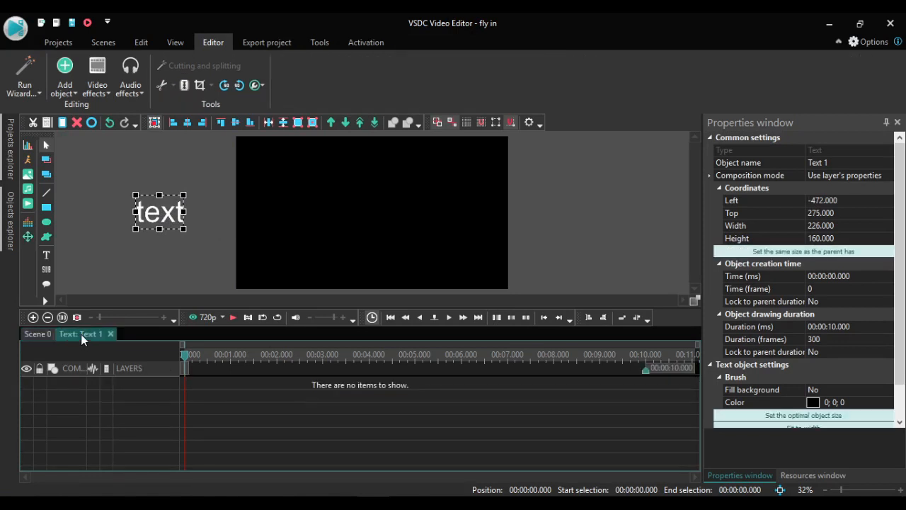
{"action": "left_click", "coordinate": [29, 238]}
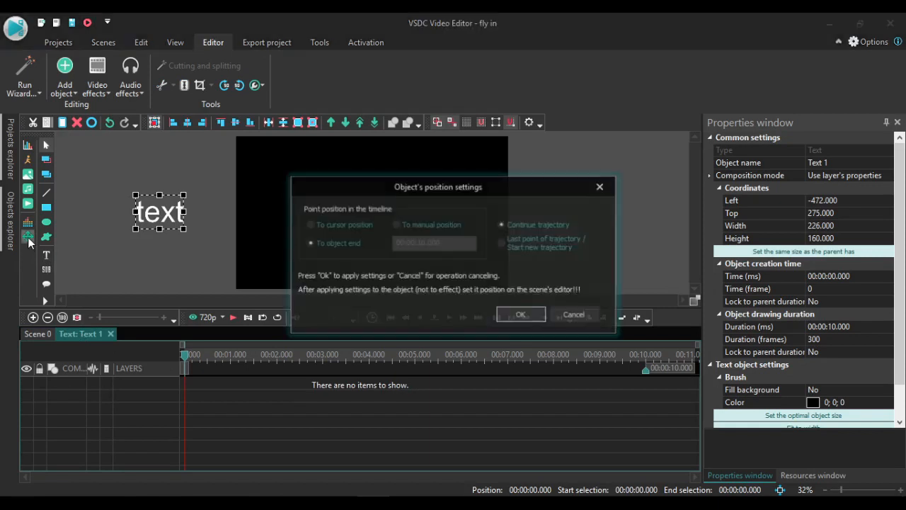
{"action": "left_click", "coordinate": [530, 315]}
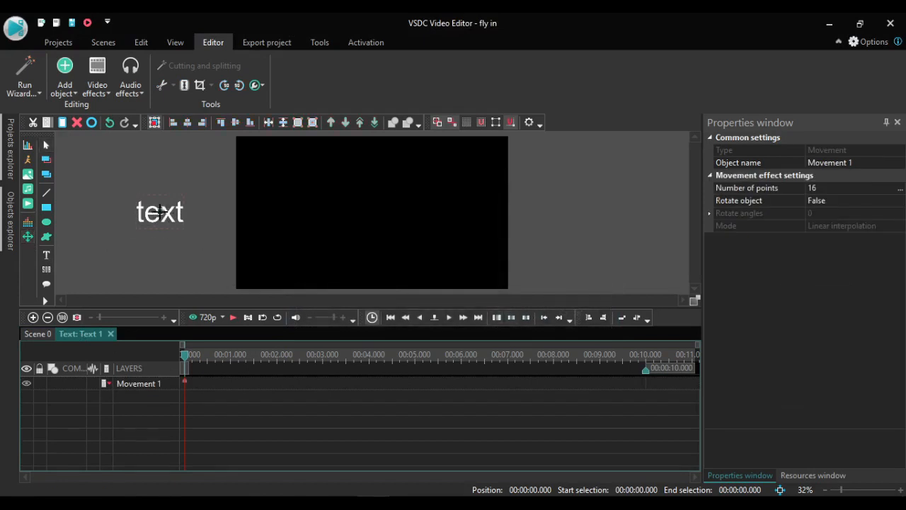
{"action": "left_click", "coordinate": [160, 211]}
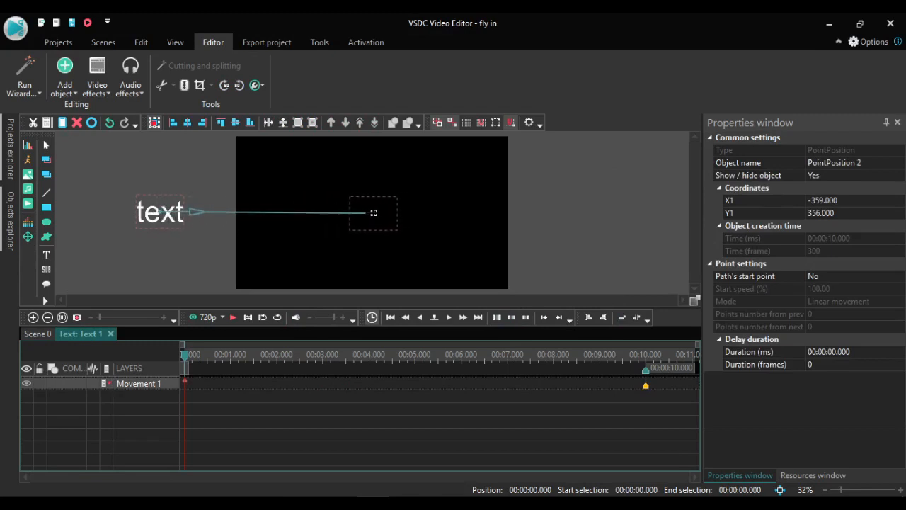
{"action": "left_click", "coordinate": [373, 213]}
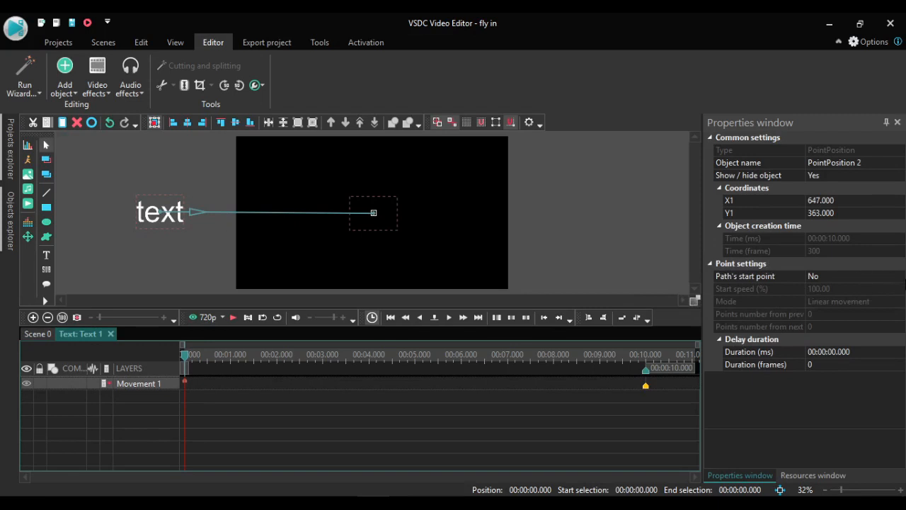
- Make the movement's end point a path start point and set its creation time to frame 10
{"action": "left_click", "coordinate": [900, 278]}
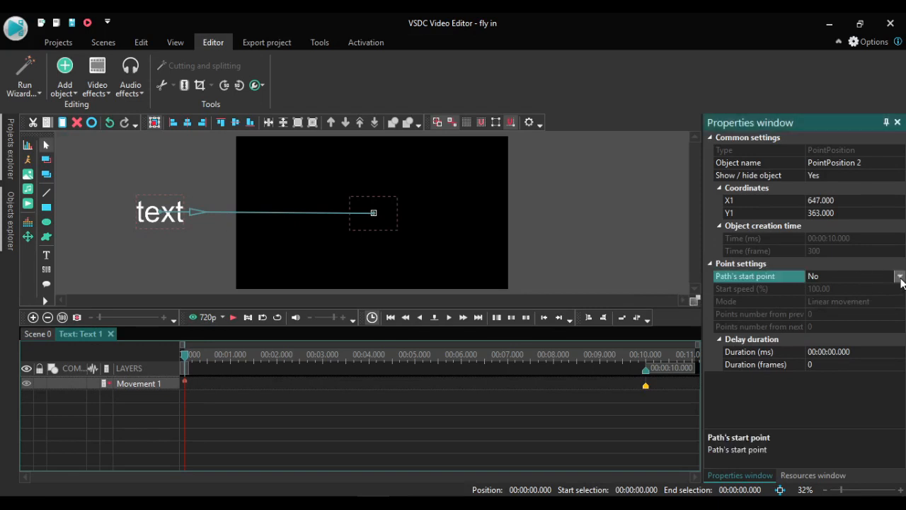
{"action": "left_click", "coordinate": [900, 277]}
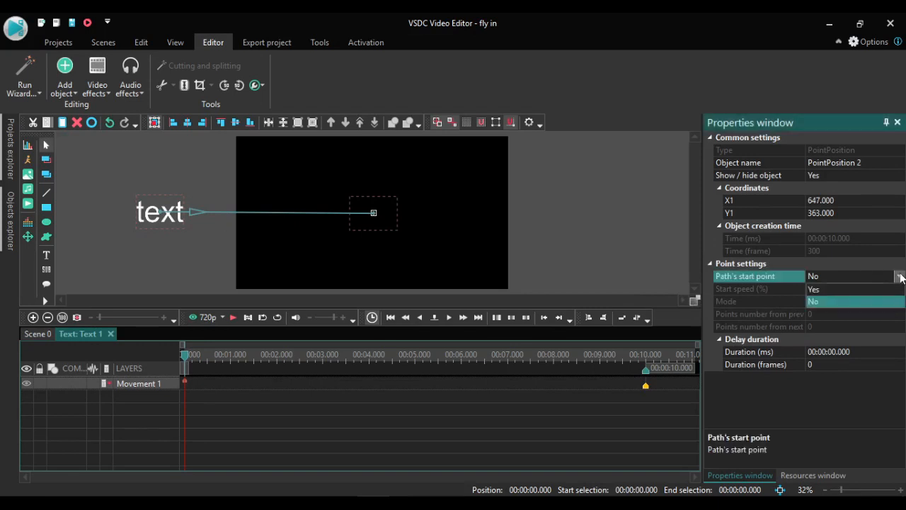
{"action": "left_click", "coordinate": [854, 288]}
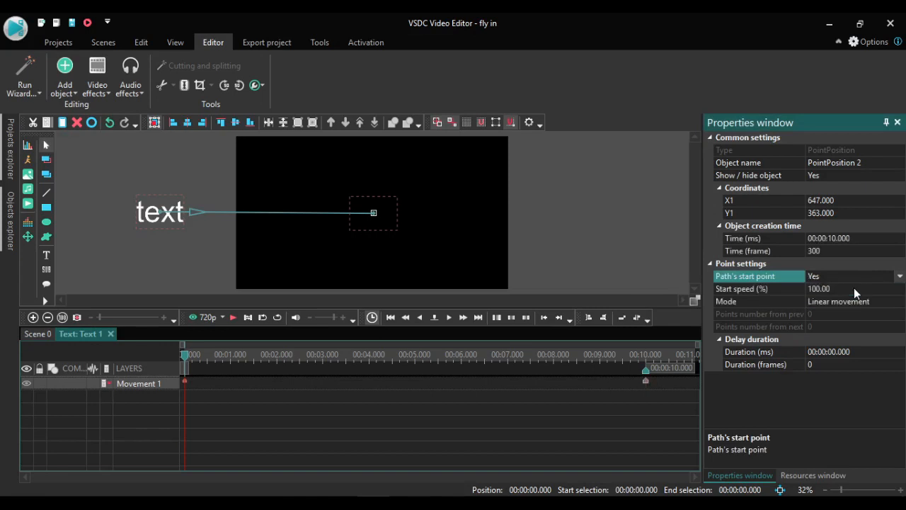
{"action": "left_click", "coordinate": [828, 251]}
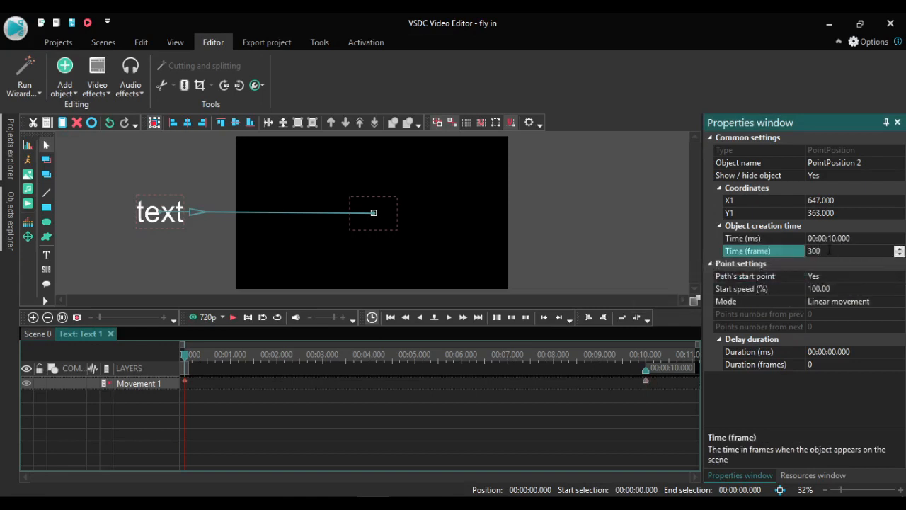
{"action": "key", "text": "BackSpace"}
{"action": "key", "text": "BackSpace"}
{"action": "type", "text": "1"}
{"action": "left_click", "coordinate": [531, 193]}
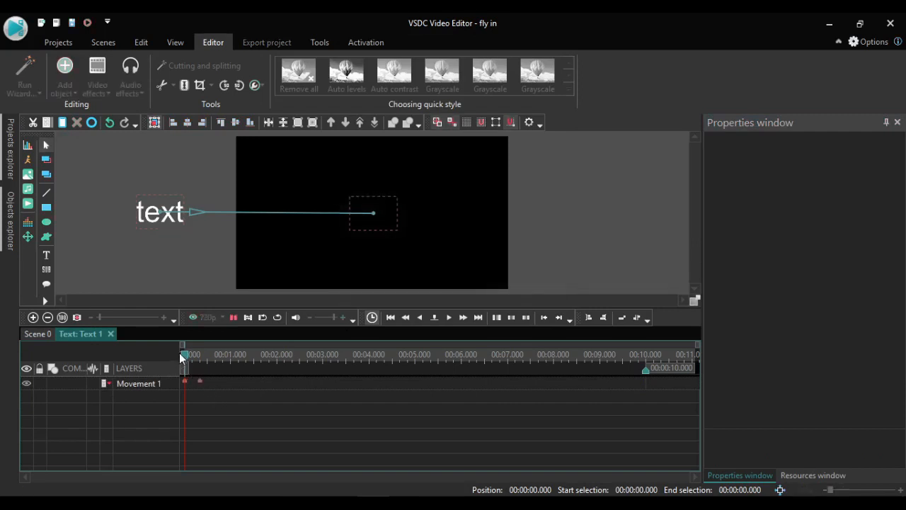
- Return to the scene timeline and play back the text's fly-in from the beginning
{"action": "key", "text": "space"}
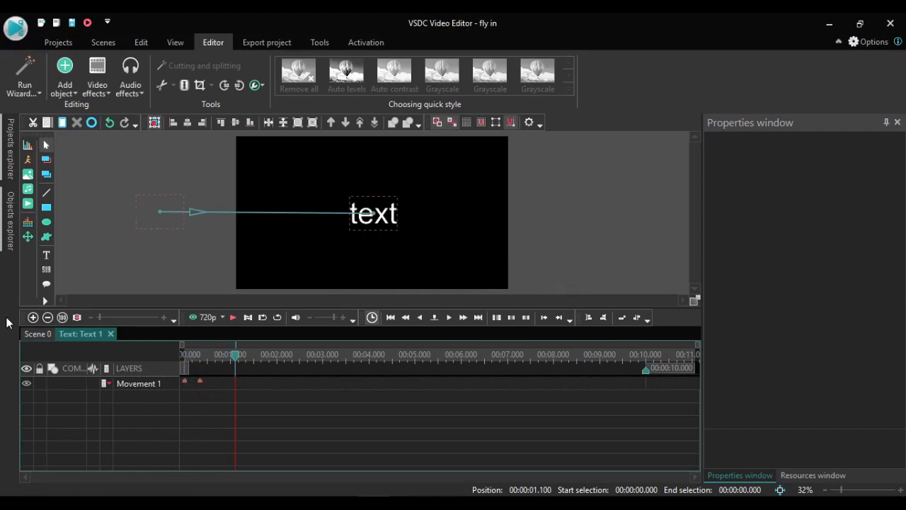
{"action": "left_click", "coordinate": [39, 333]}
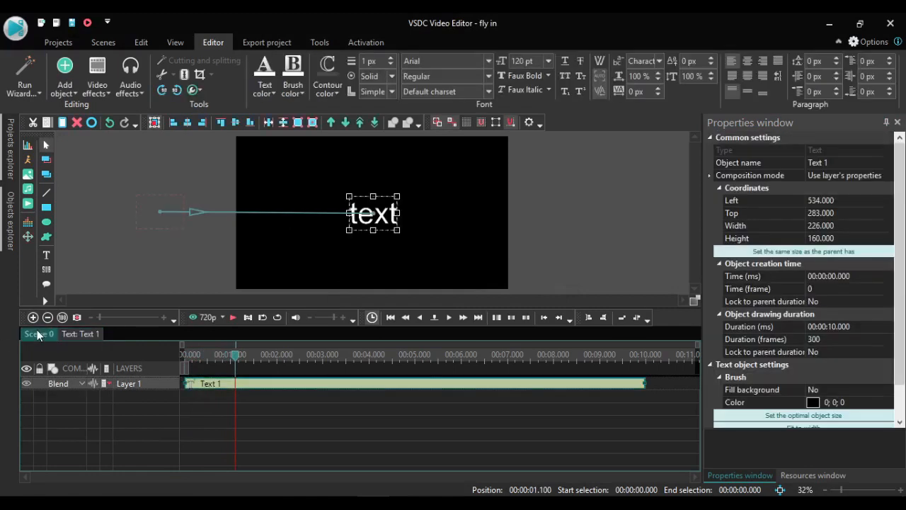
{"action": "left_click", "coordinate": [182, 355]}
{"action": "key", "text": "space"}
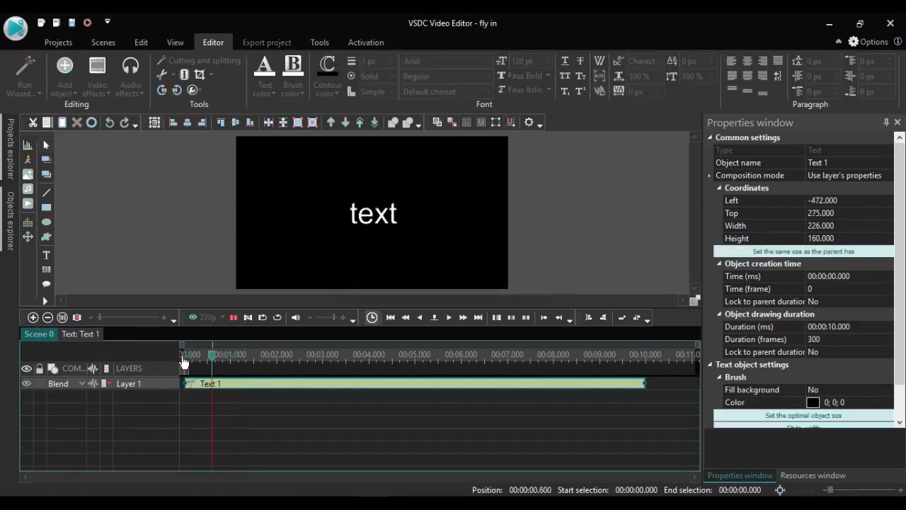
{"action": "key", "text": "space"}
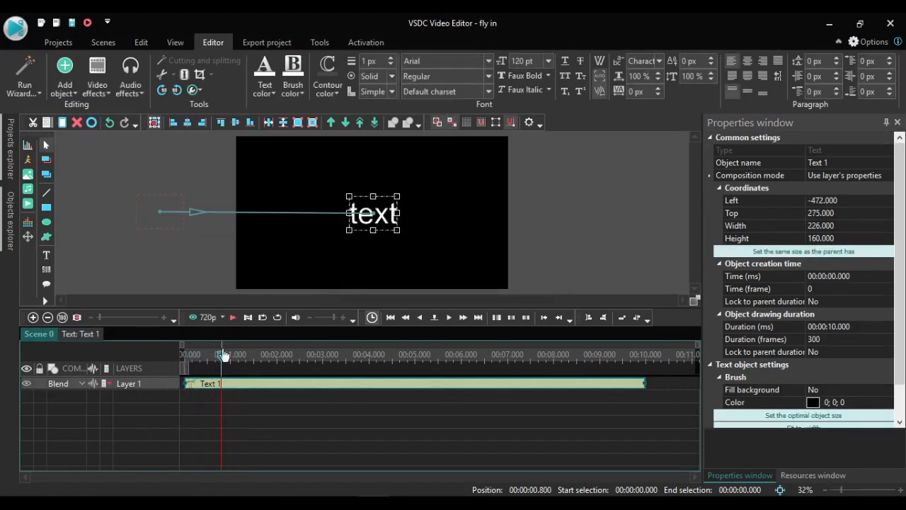
- Shorten the text clip on the scene timeline to end at 00:00:02.333 (70 frames)
{"action": "left_click_drag", "start_coordinate": [221, 355], "coordinate": [293, 355]}
{"action": "left_click_drag", "start_coordinate": [642, 381], "coordinate": [368, 383]}
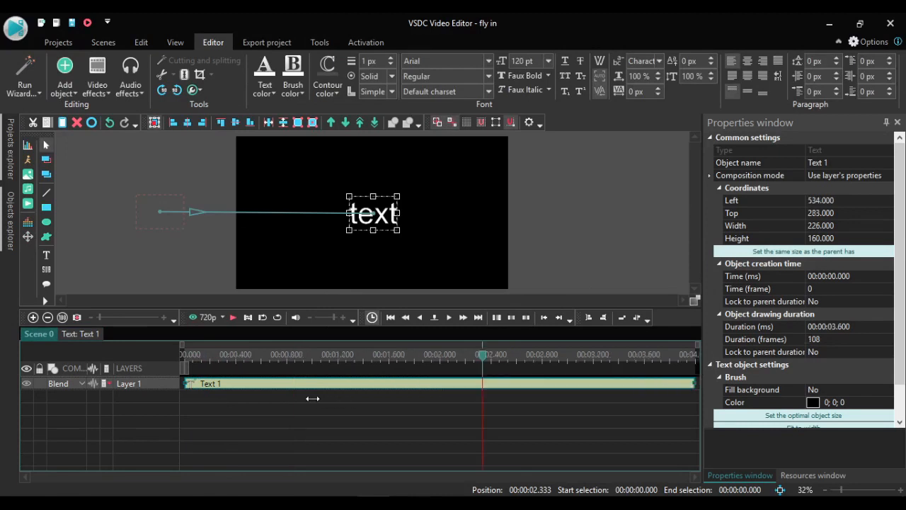
{"action": "left_click_drag", "start_coordinate": [640, 383], "coordinate": [453, 384]}
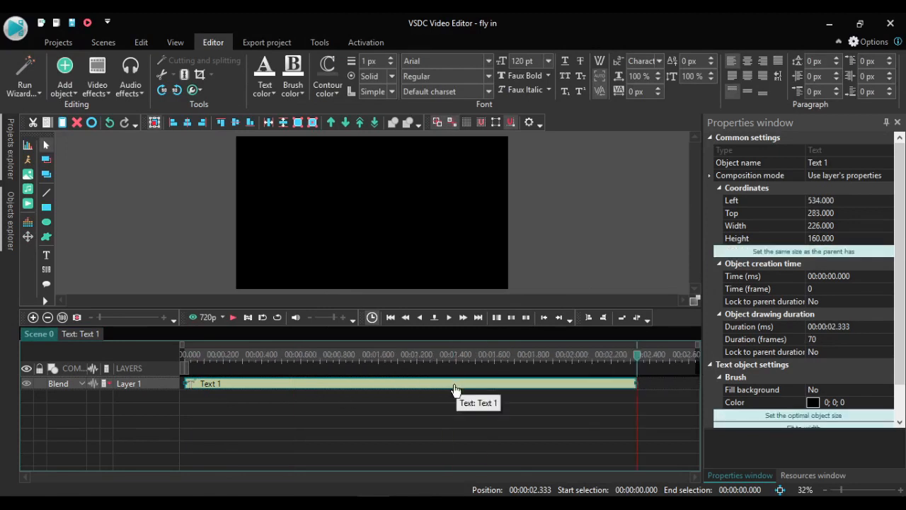
- Duplicate the text clip and place the original directly behind the copy on the same layer, starting at 00:00:02.333
{"action": "right_click", "coordinate": [455, 389]}
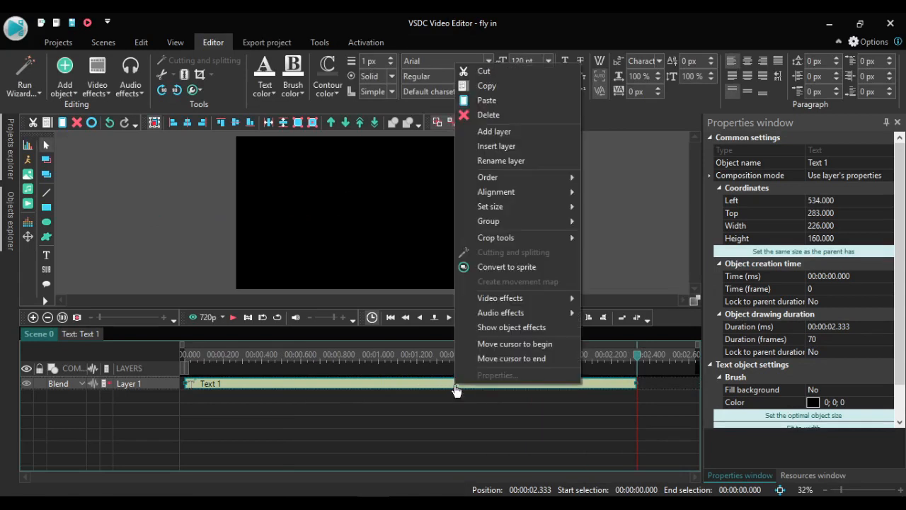
{"action": "left_click", "coordinate": [493, 86]}
{"action": "right_click", "coordinate": [650, 380]}
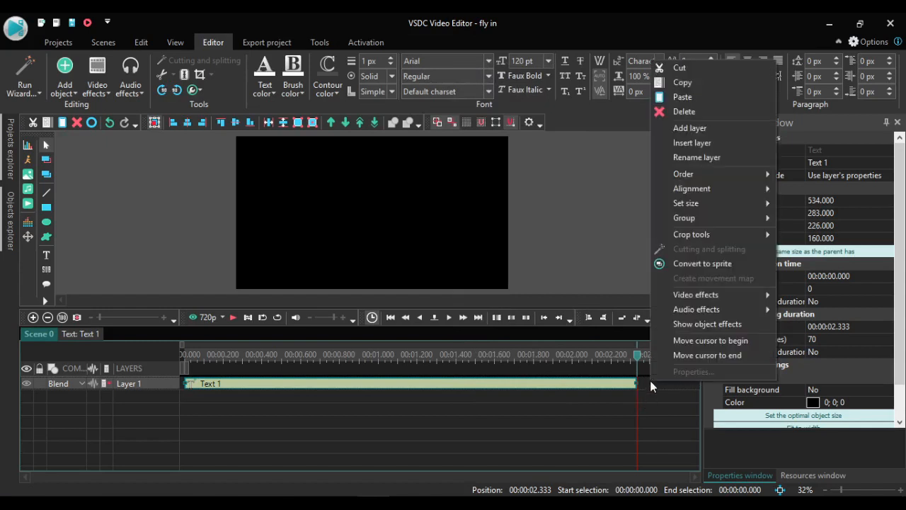
{"action": "left_click", "coordinate": [691, 97]}
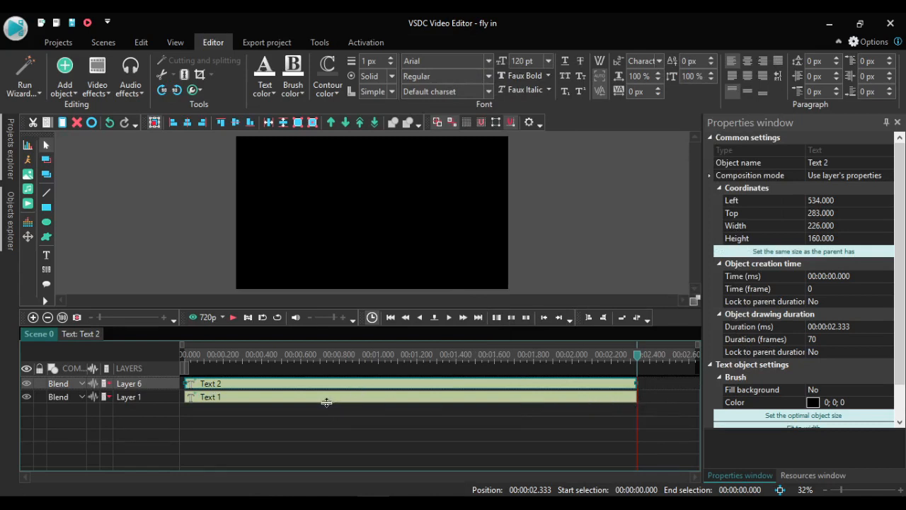
{"action": "left_click_drag", "start_coordinate": [368, 402], "coordinate": [599, 394]}
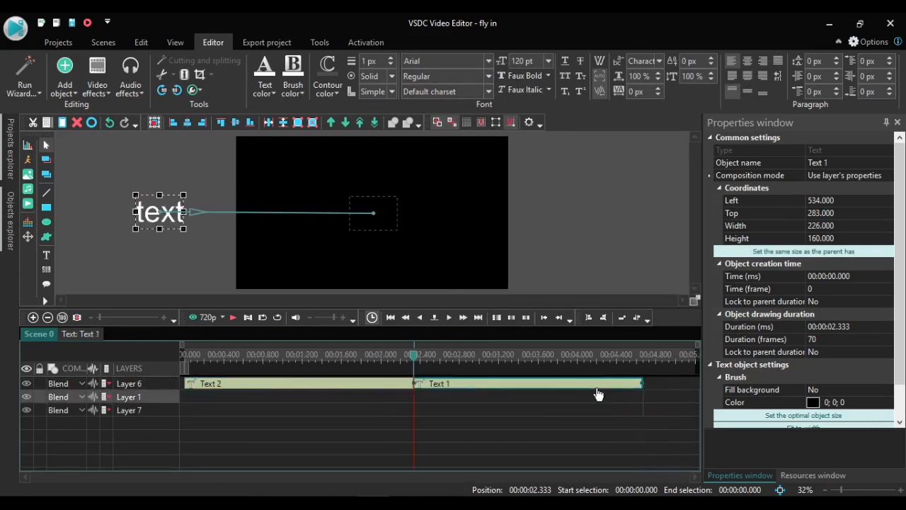
- Delete the movement effect from the second text clip, Text 1, and return to the scene timeline
{"action": "double_click", "coordinate": [443, 388]}
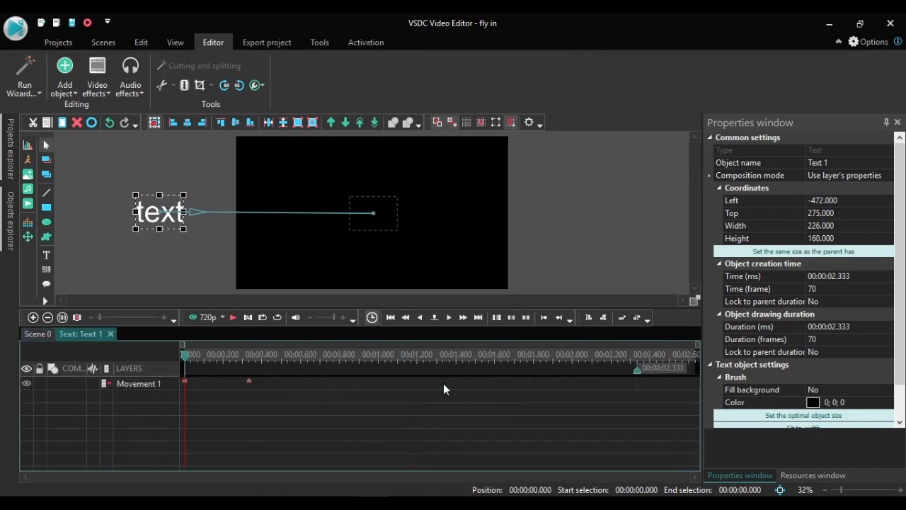
{"action": "left_click", "coordinate": [140, 383]}
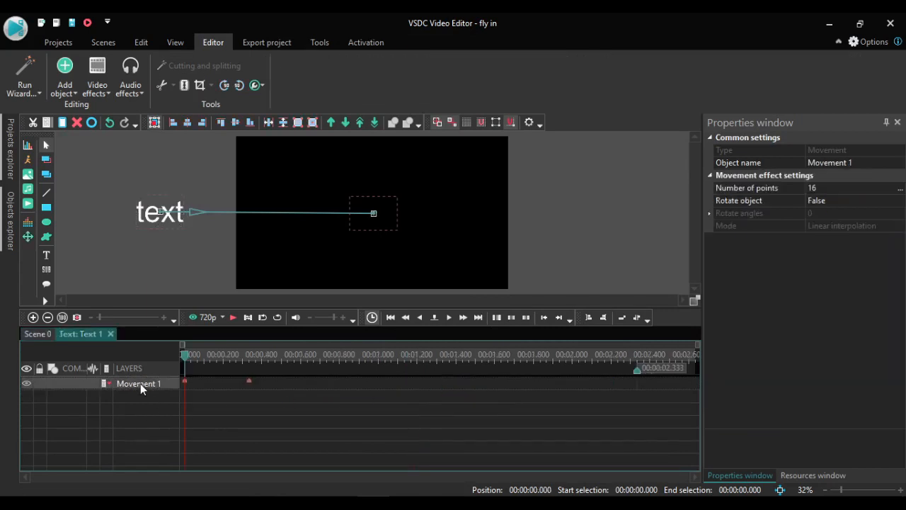
{"action": "right_click", "coordinate": [140, 383]}
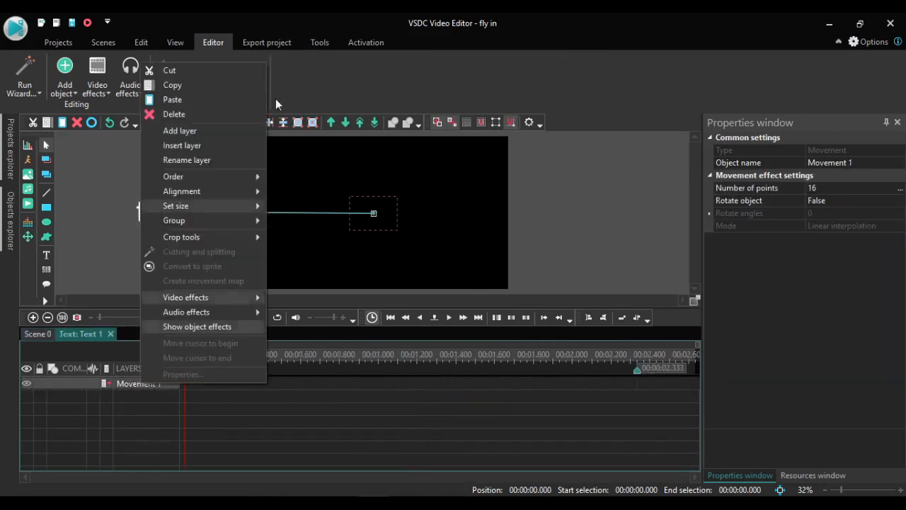
{"action": "left_click", "coordinate": [192, 111]}
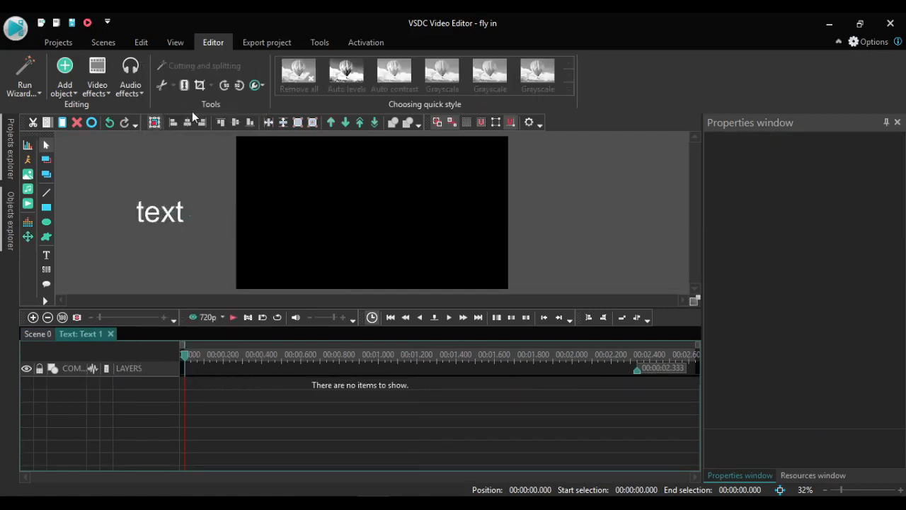
{"action": "left_click", "coordinate": [41, 333]}
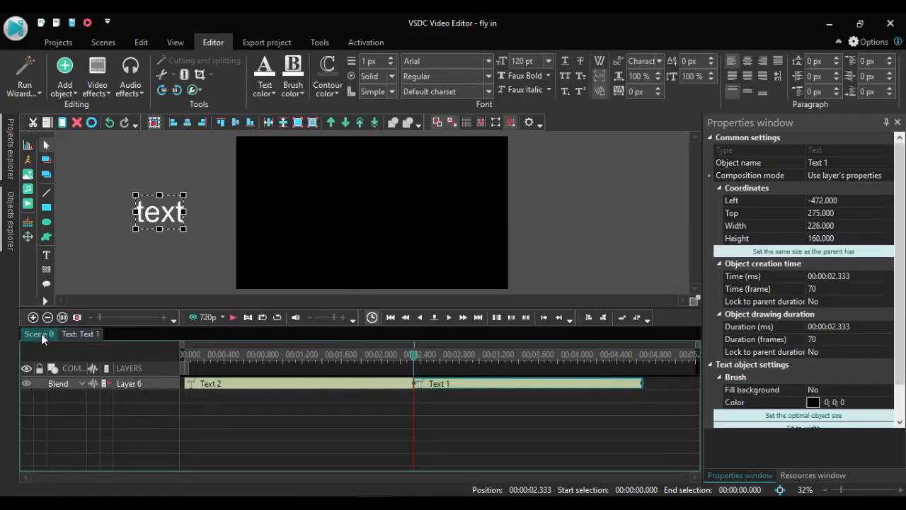
- Overlap the two clips temporarily to align Text 1 with Text 2 at Left 534, Top 283, and put Text 1 back at 00:00:02.333
{"action": "left_click", "coordinate": [487, 386]}
{"action": "left_click_drag", "start_coordinate": [456, 385], "coordinate": [424, 399]}
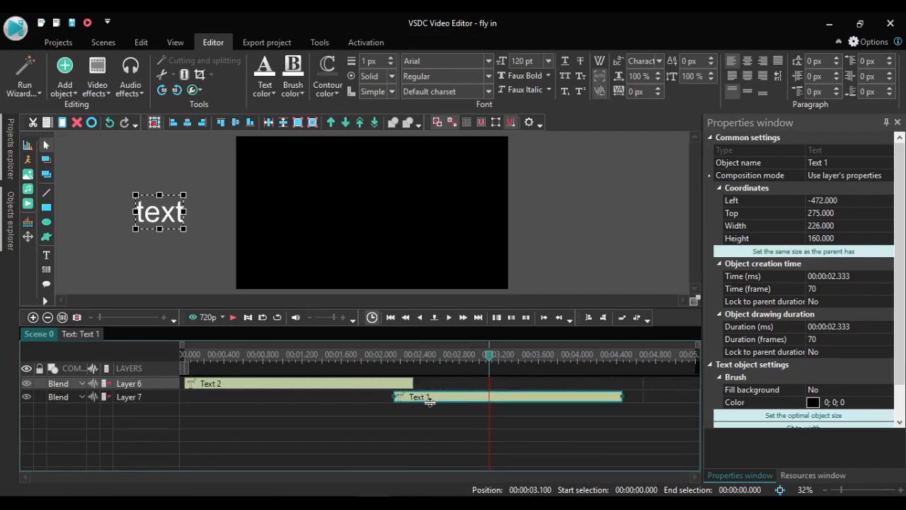
{"action": "left_click", "coordinate": [414, 351]}
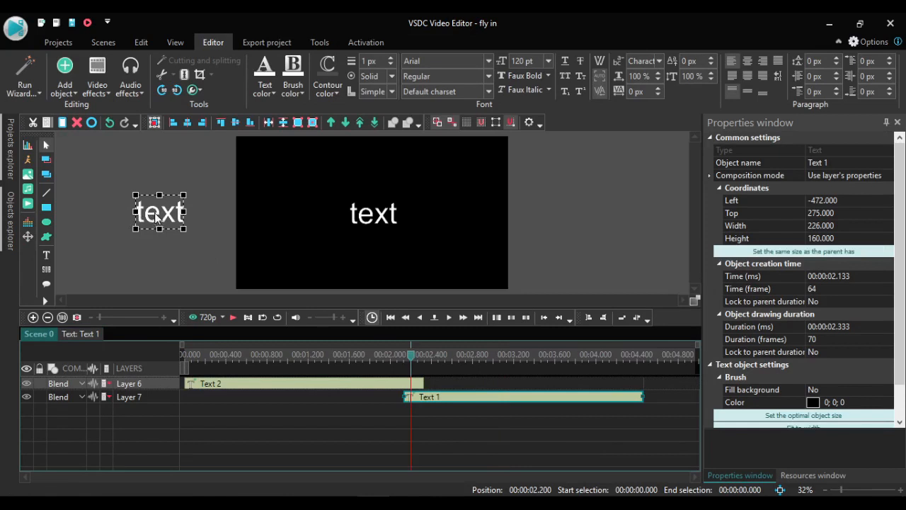
{"action": "left_click_drag", "start_coordinate": [157, 213], "coordinate": [371, 214]}
{"action": "left_click", "coordinate": [463, 259]}
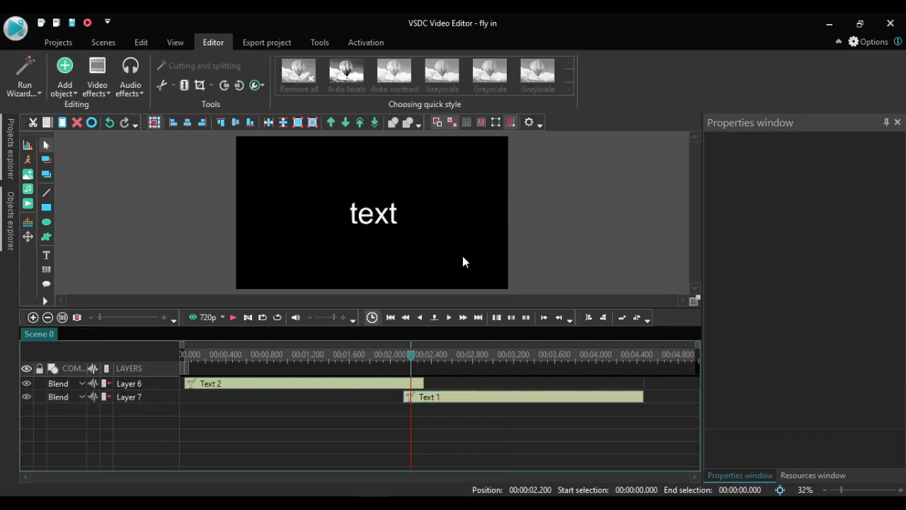
{"action": "left_click", "coordinate": [447, 400]}
{"action": "left_click_drag", "start_coordinate": [448, 400], "coordinate": [467, 388]}
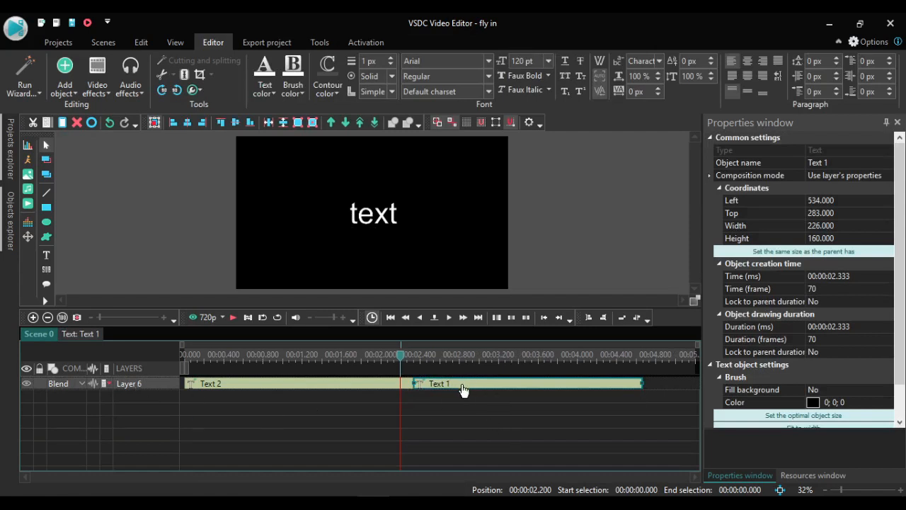
- Add a movement effect to Text 1 with its point at the object end, and place that point beyond the frame's right edge, about X 1603, Y 363
{"action": "left_click", "coordinate": [77, 333]}
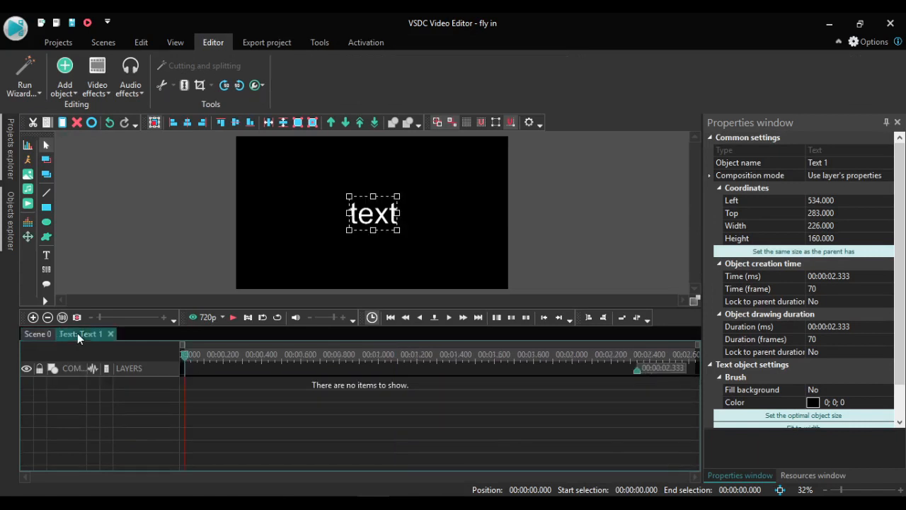
{"action": "left_click", "coordinate": [28, 239]}
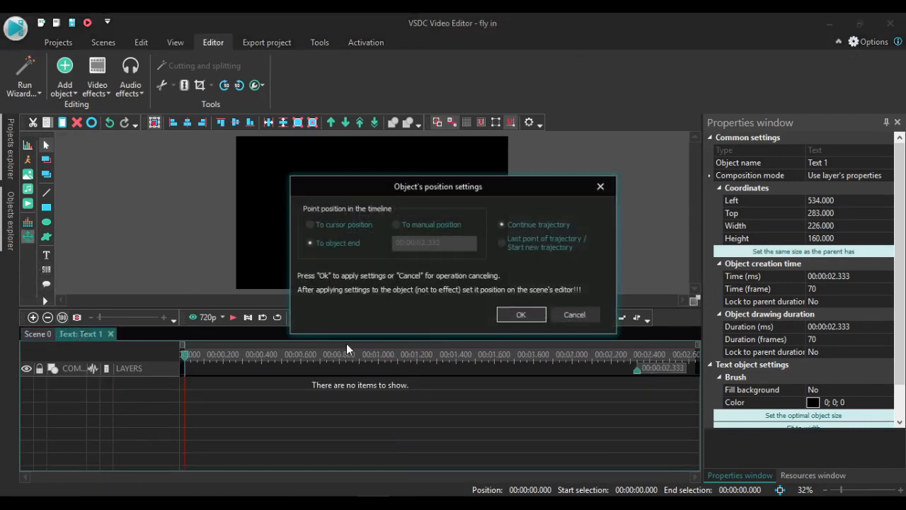
{"action": "left_click", "coordinate": [528, 317]}
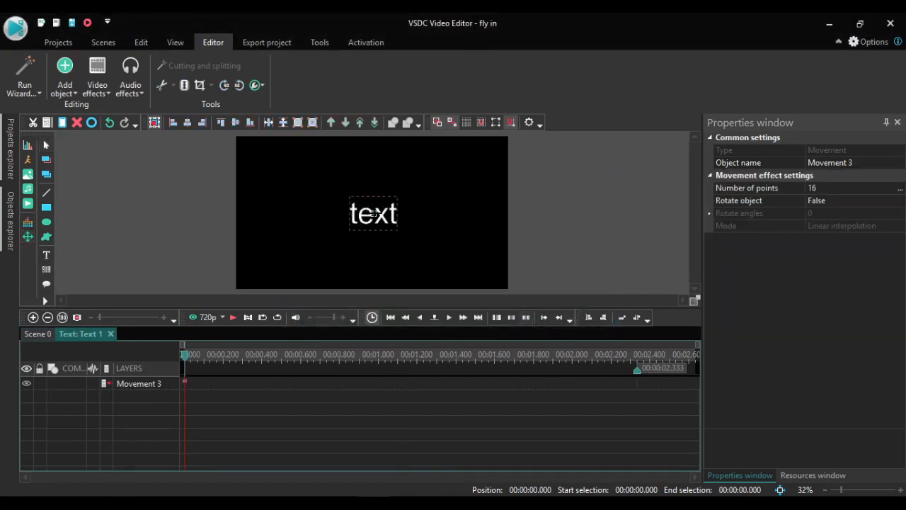
{"action": "left_click_drag", "start_coordinate": [373, 212], "coordinate": [576, 213]}
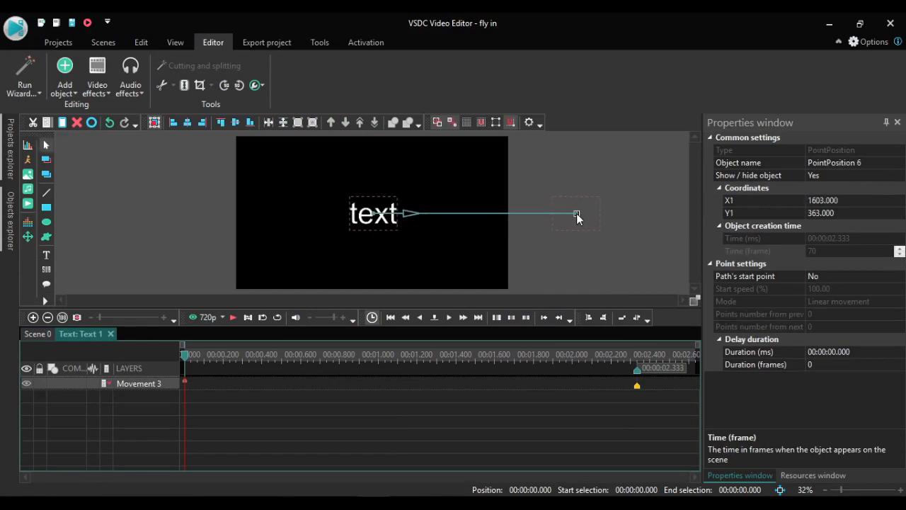
- Make the end point of Text 1's rightward movement a path start point and set its time to frame 10
{"action": "left_click", "coordinate": [904, 280]}
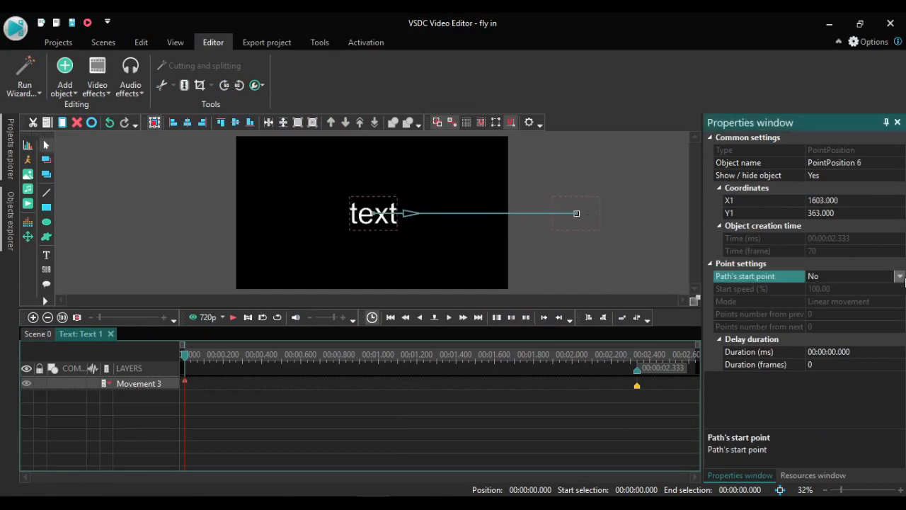
{"action": "left_click", "coordinate": [900, 277]}
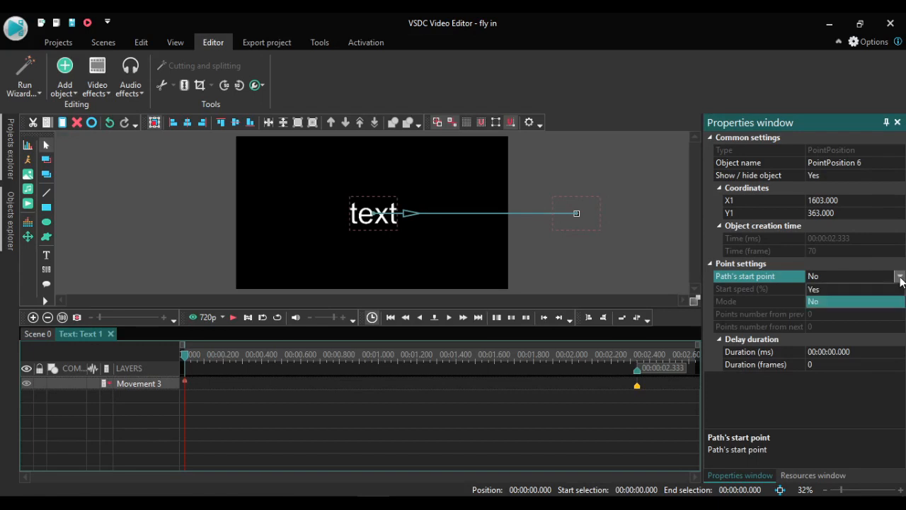
{"action": "left_click", "coordinate": [826, 288]}
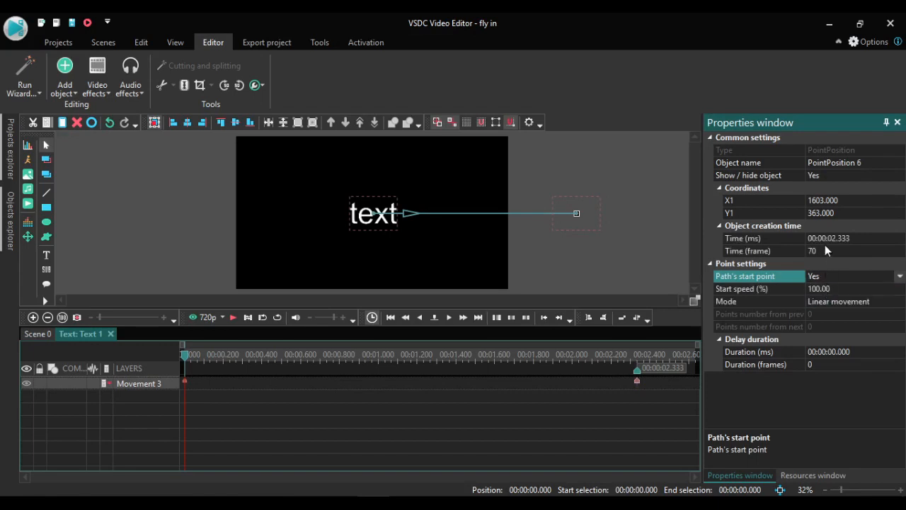
{"action": "left_click", "coordinate": [825, 244]}
{"action": "left_click", "coordinate": [824, 250]}
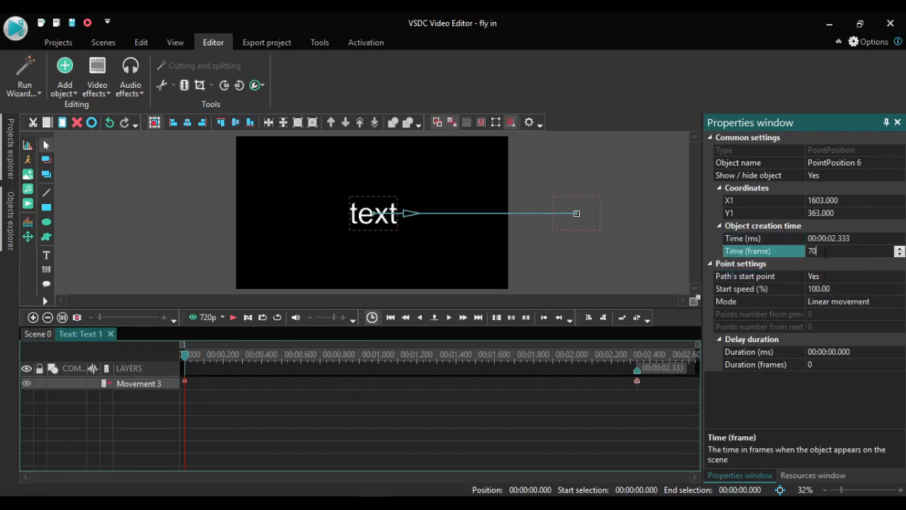
{"action": "key", "text": "BackSpace"}
{"action": "type", "text": "1"}
{"action": "left_click", "coordinate": [563, 263]}
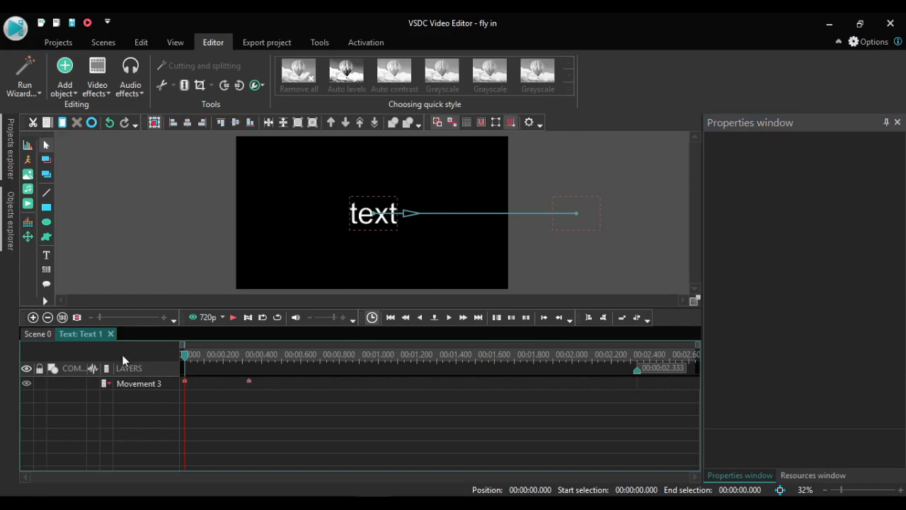
- Play the scene from the beginning to preview the text flying in and leaving to the right
{"action": "left_click", "coordinate": [37, 333]}
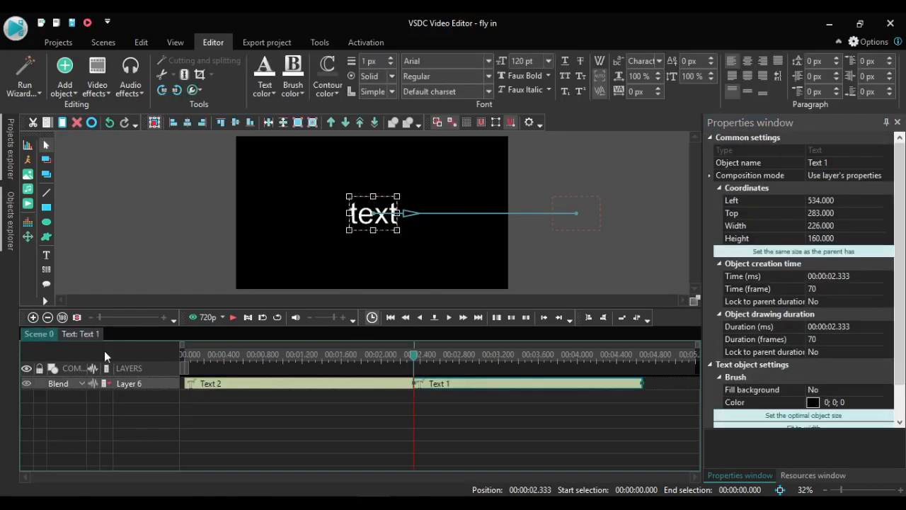
{"action": "left_click", "coordinate": [185, 357]}
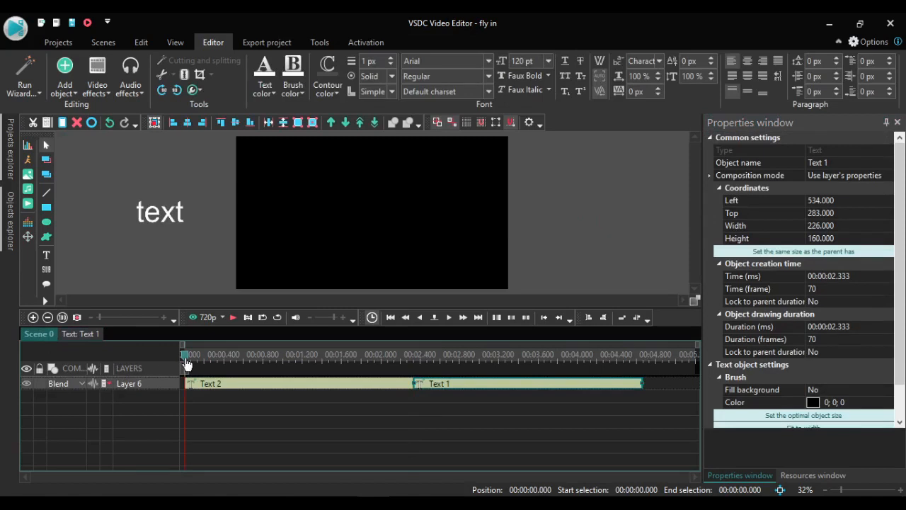
{"action": "key", "text": "space"}
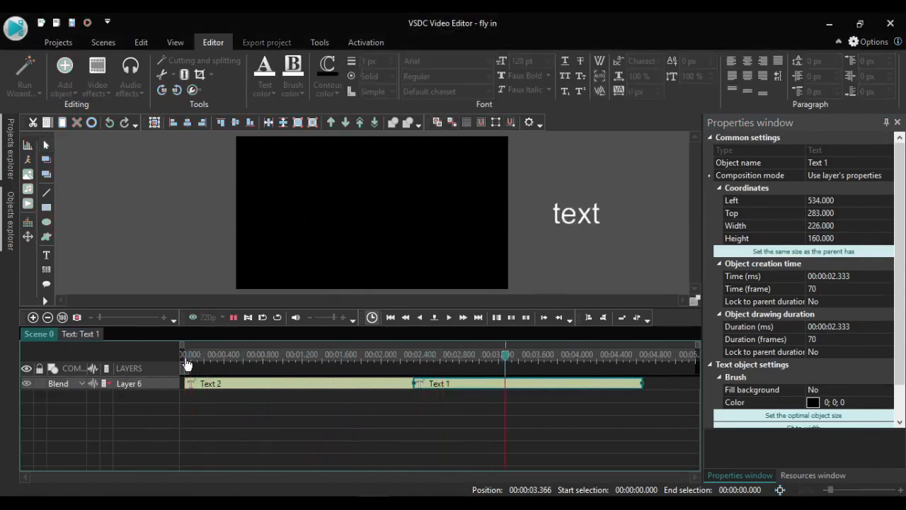
{"action": "key", "text": "space"}
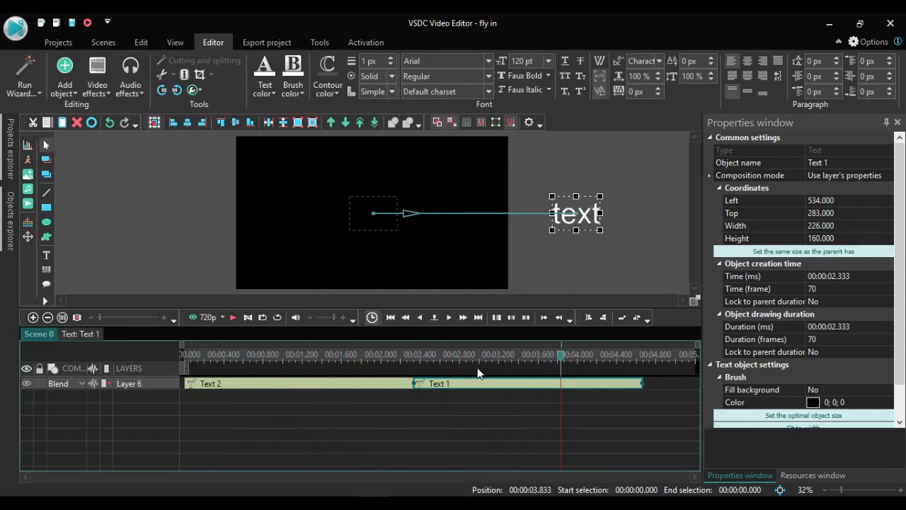
- Open Text 1 and delete its rightward movement effect
{"action": "double_click", "coordinate": [441, 389]}
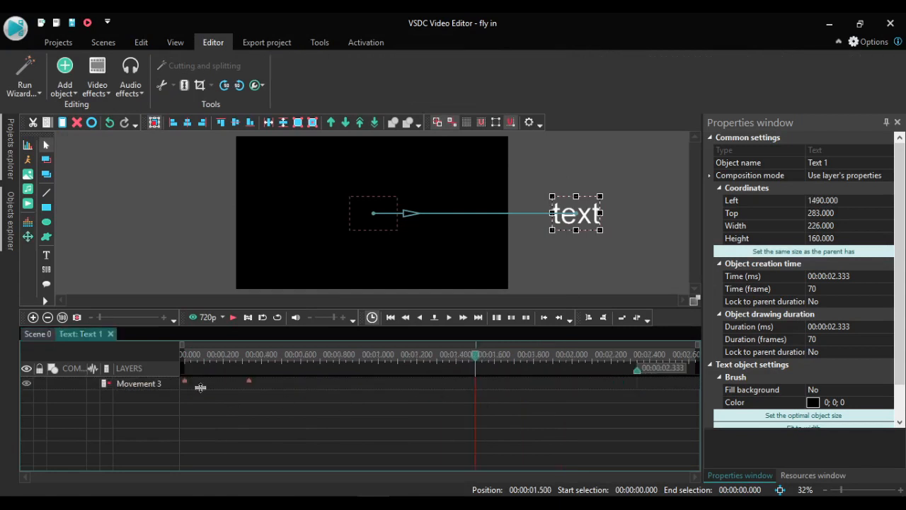
{"action": "left_click", "coordinate": [156, 383]}
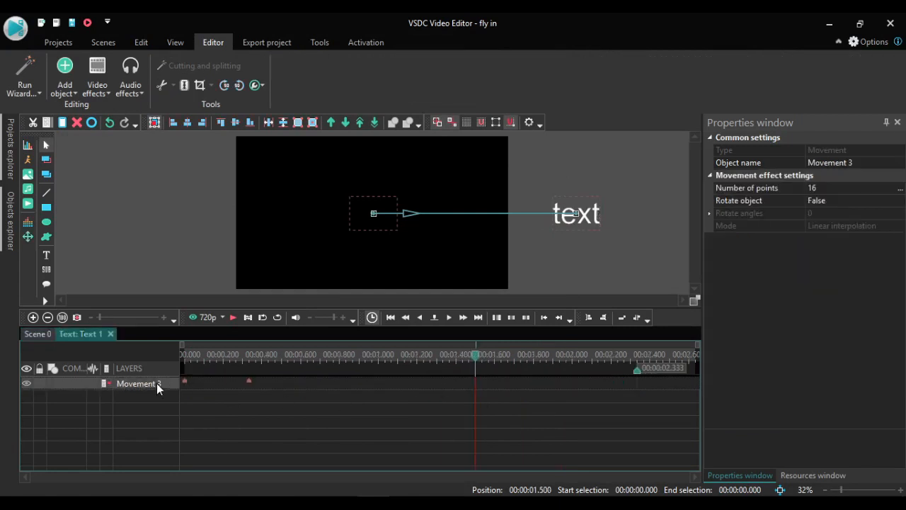
{"action": "right_click", "coordinate": [157, 383]}
{"action": "left_click", "coordinate": [206, 111]}
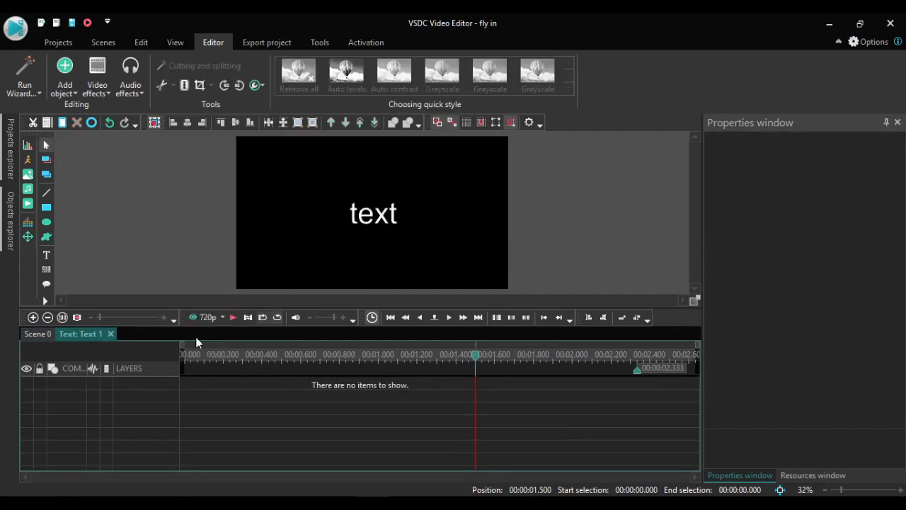
- Add a movement effect to Text 1 ending at the object end, with its end point above the frame at about X 666, Y -272
{"action": "left_click", "coordinate": [27, 236]}
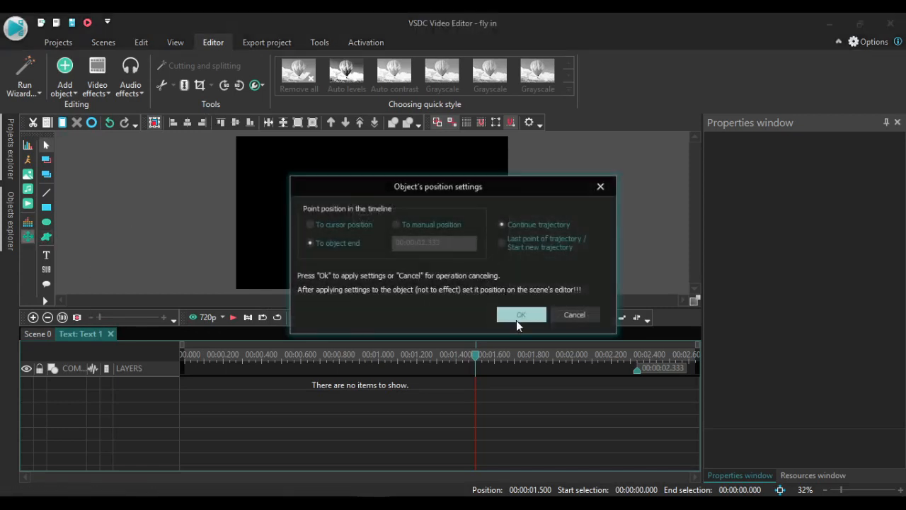
{"action": "left_click", "coordinate": [520, 315]}
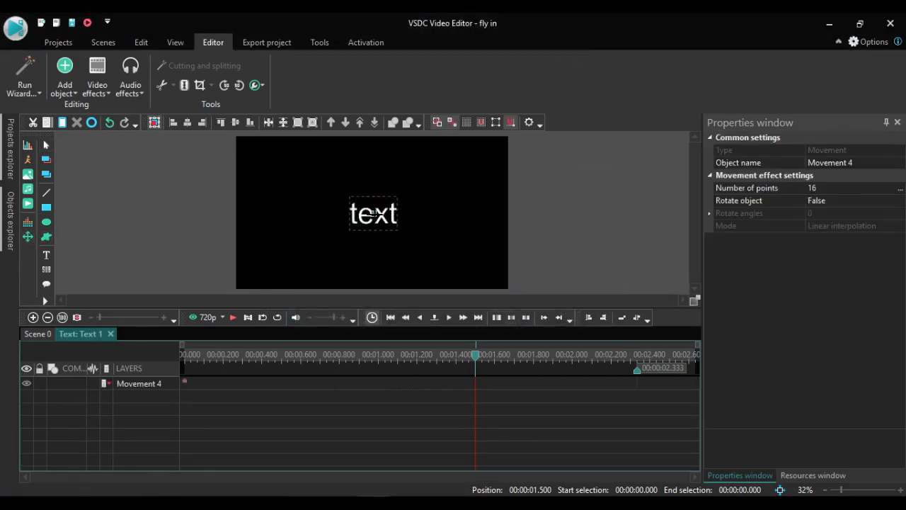
{"action": "left_click", "coordinate": [373, 212]}
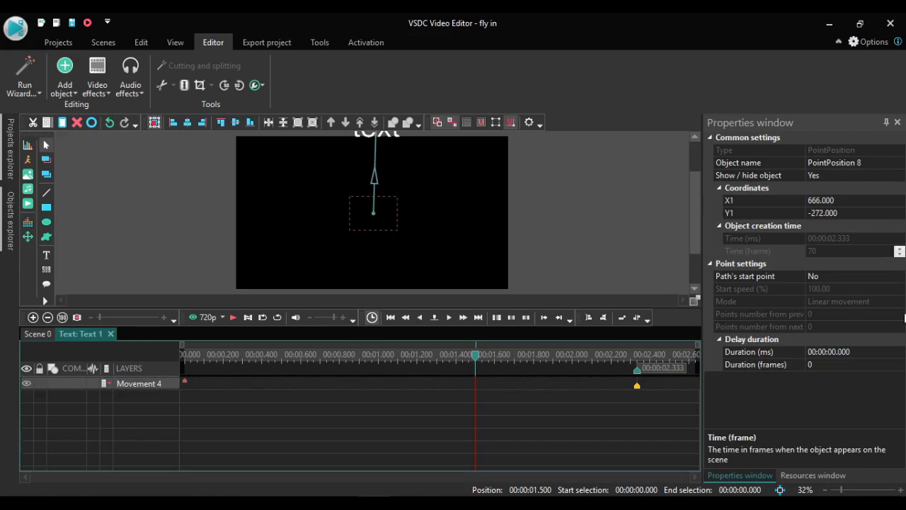
- Make the end point of Text 1's upward movement a path start point and set its time to frame 10
{"action": "left_click", "coordinate": [901, 279]}
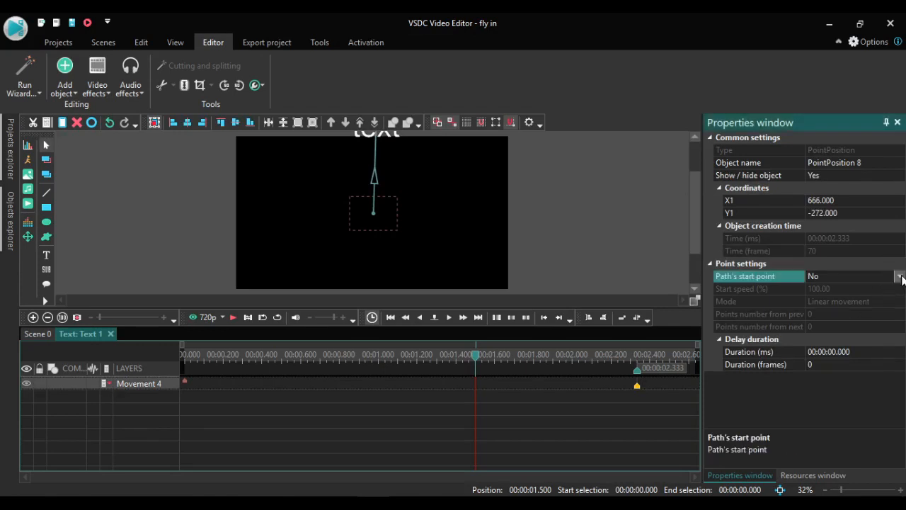
{"action": "left_click", "coordinate": [900, 277]}
{"action": "left_click", "coordinate": [874, 286]}
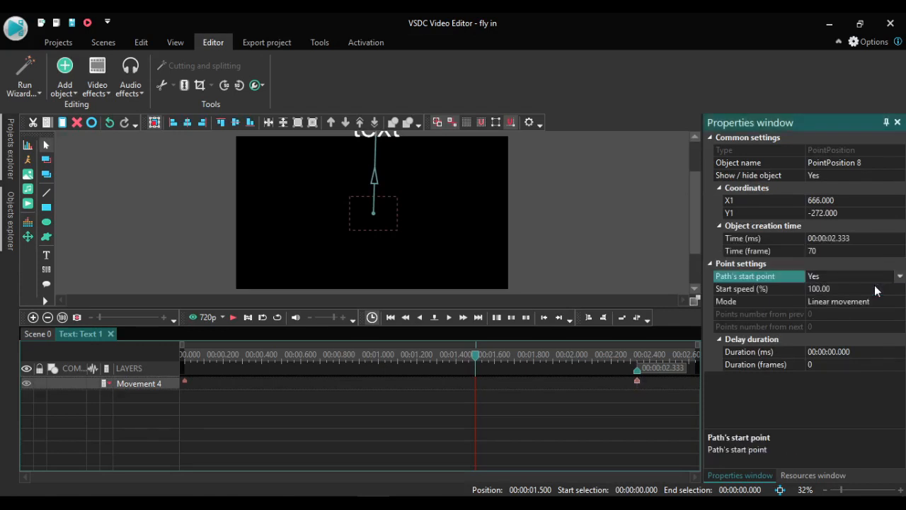
{"action": "left_click", "coordinate": [833, 251]}
{"action": "key", "text": "BackSpace"}
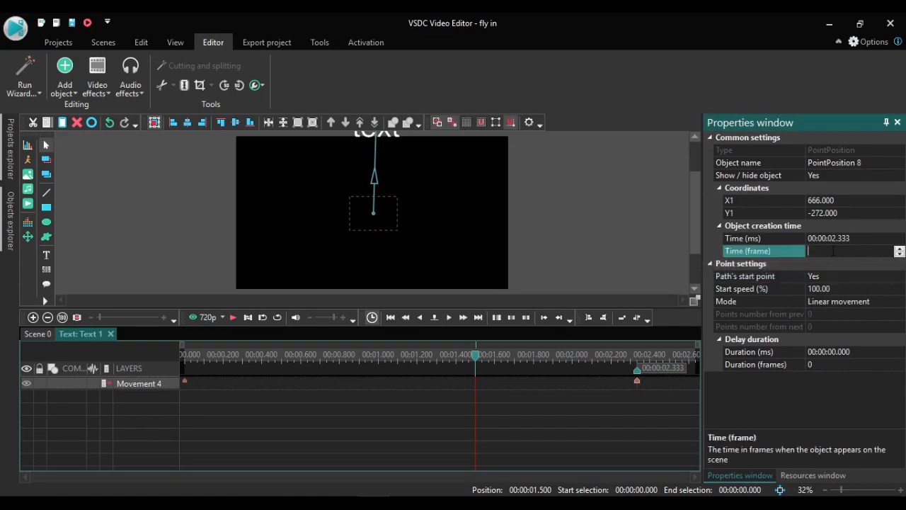
{"action": "type", "text": "10"}
{"action": "left_click", "coordinate": [520, 151]}
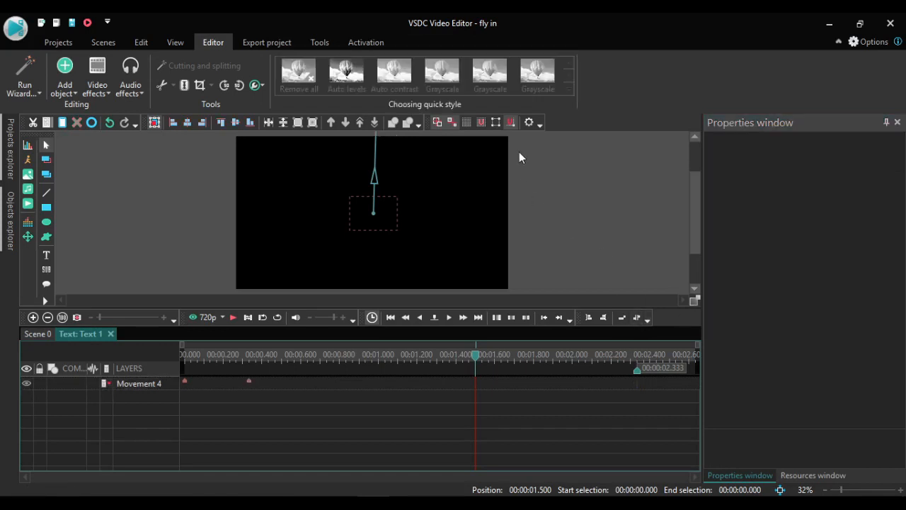
- Return to the scene timeline and play from the beginning to preview the text flying in and leaving upward
{"action": "left_click", "coordinate": [40, 334]}
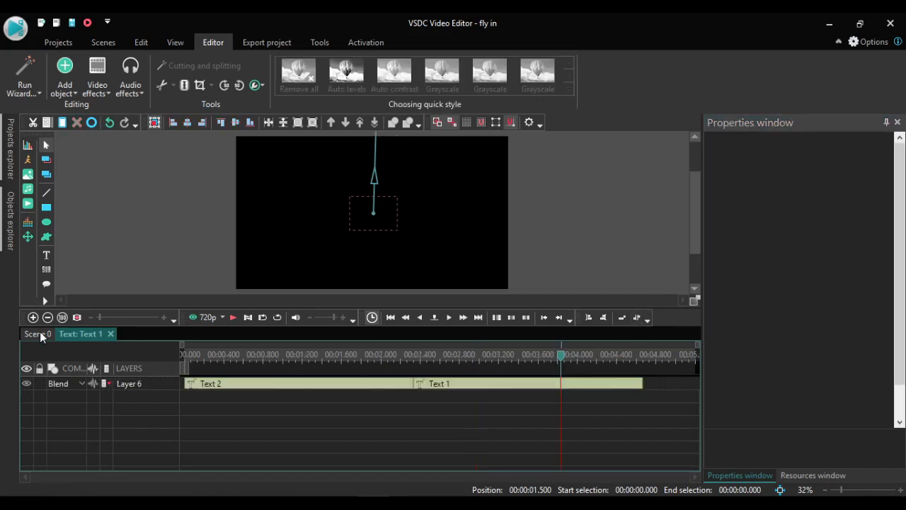
{"action": "left_click", "coordinate": [182, 354]}
{"action": "key", "text": "space"}
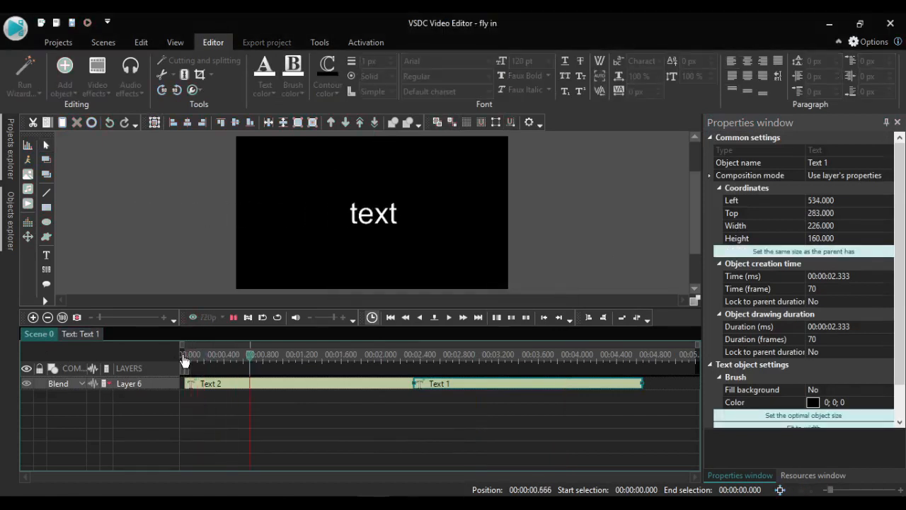